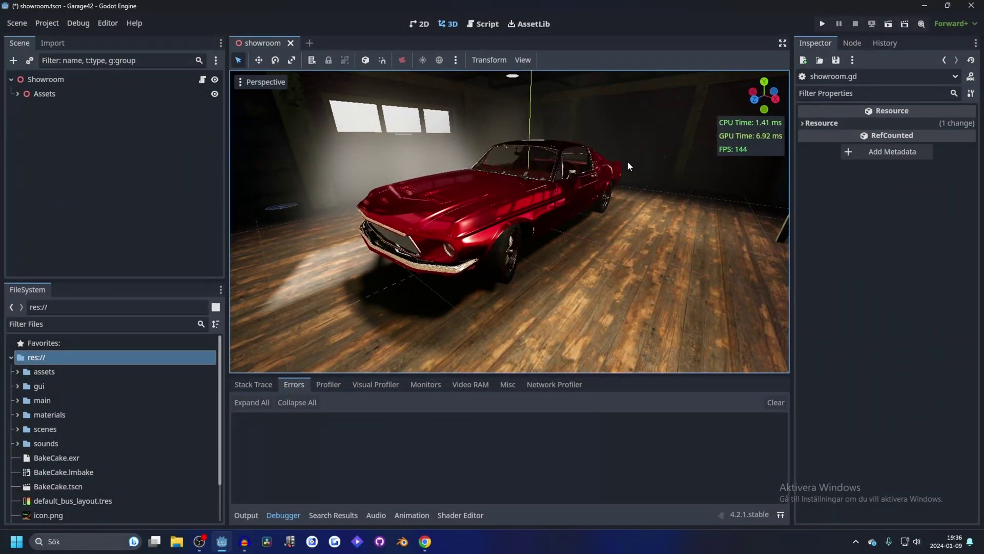
- Enable Use Occlusion Culling for the project in the rendering settings
{"action": "mouse_move", "coordinate": [627, 160]}
{"action": "middle_mouse_down"}
{"action": "mouse_move", "coordinate": [615, 201]}
{"action": "mouse_move", "coordinate": [644, 179]}
{"action": "mouse_move", "coordinate": [617, 163]}
{"action": "mouse_move", "coordinate": [623, 174]}
{"action": "middle_mouse_up"}
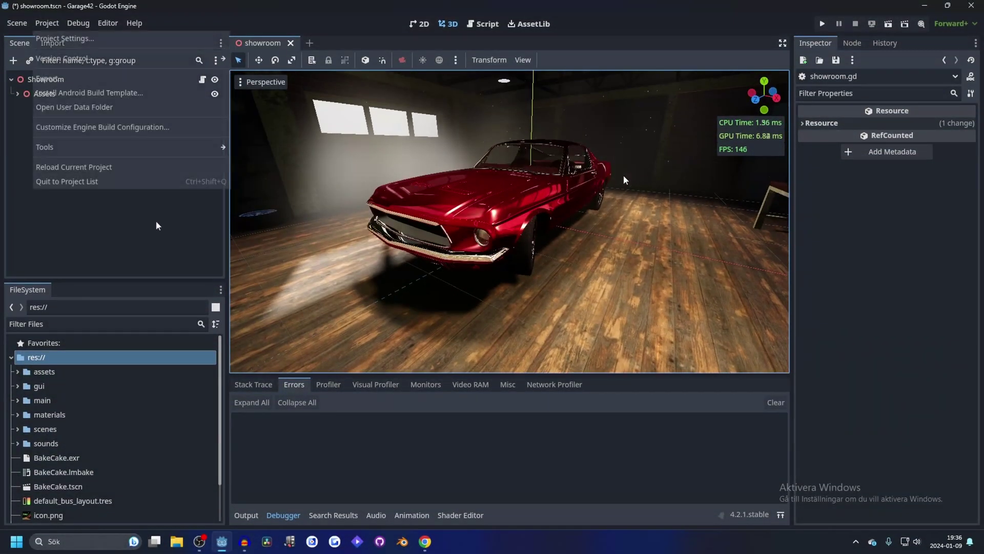
{"action": "left_click", "coordinate": [46, 24]}
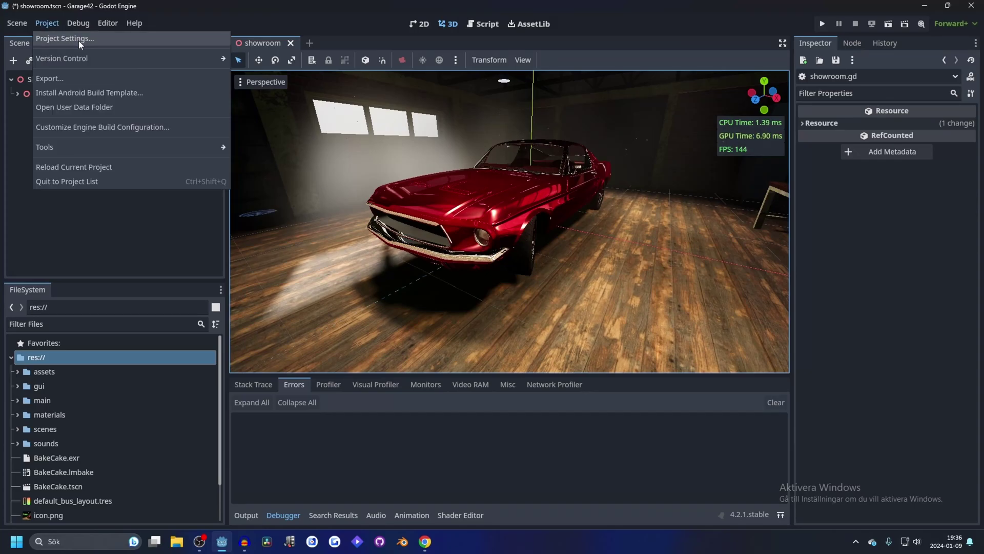
{"action": "left_click", "coordinate": [76, 39]}
{"action": "key", "text": "BackSpace"}
{"action": "key", "text": "BackSpace"}
{"action": "key", "text": "BackSpace"}
{"action": "key", "text": "BackSpace"}
{"action": "key", "text": "BackSpace"}
{"action": "key", "text": "BackSpace"}
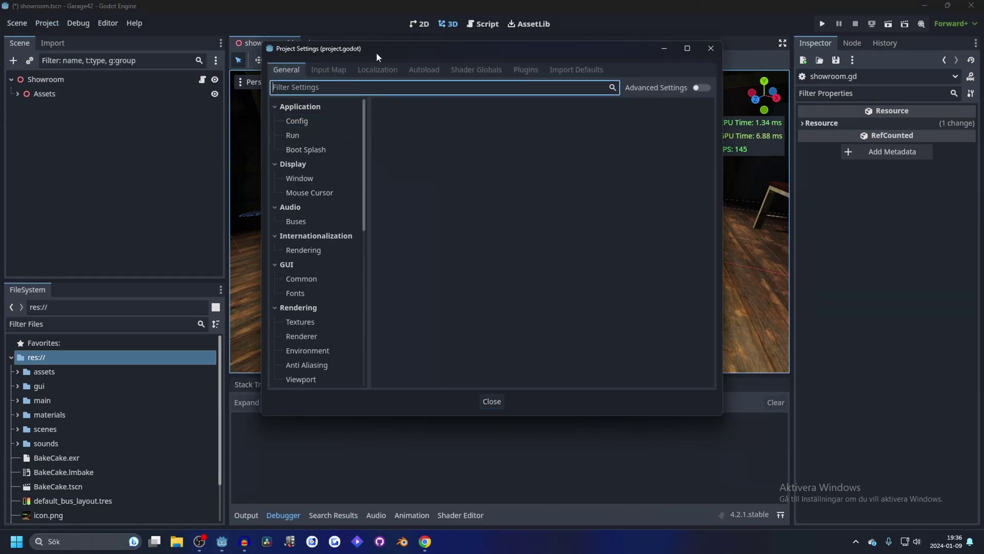
{"action": "type", "text": "occlusion"}
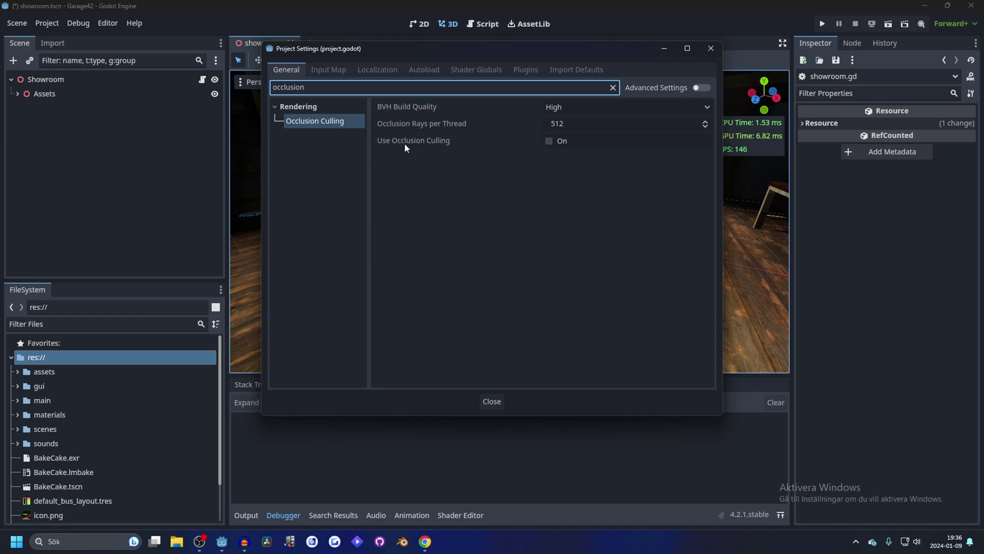
{"action": "left_click", "coordinate": [548, 141]}
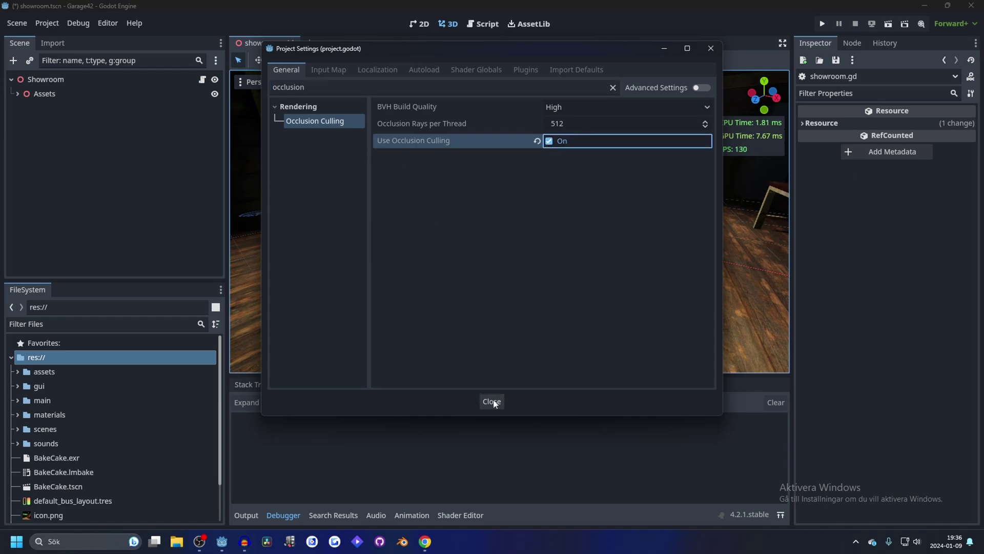
{"action": "left_click", "coordinate": [492, 401]}
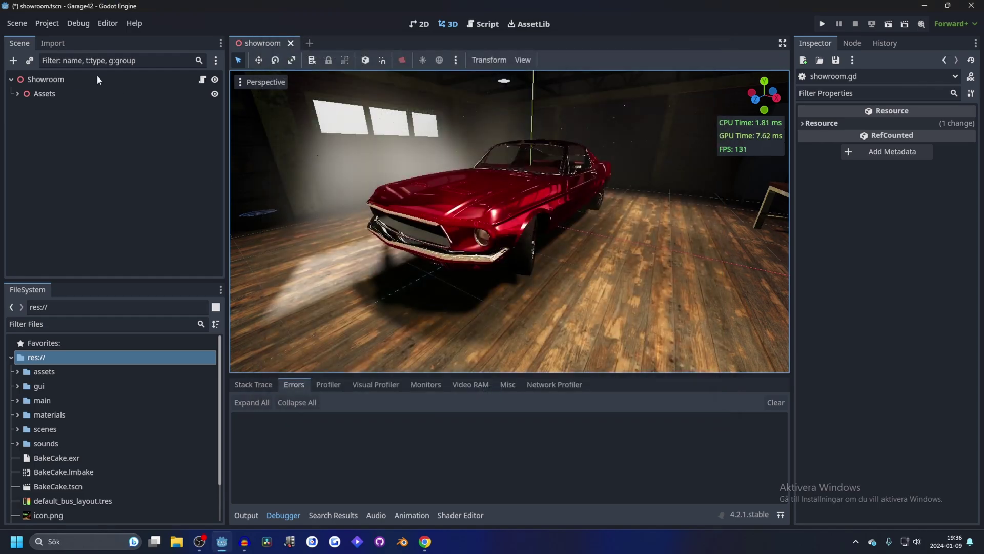
- Add an OccluderInstance3D node to the Showroom scene
{"action": "left_click", "coordinate": [15, 61]}
{"action": "type", "text": "o"}
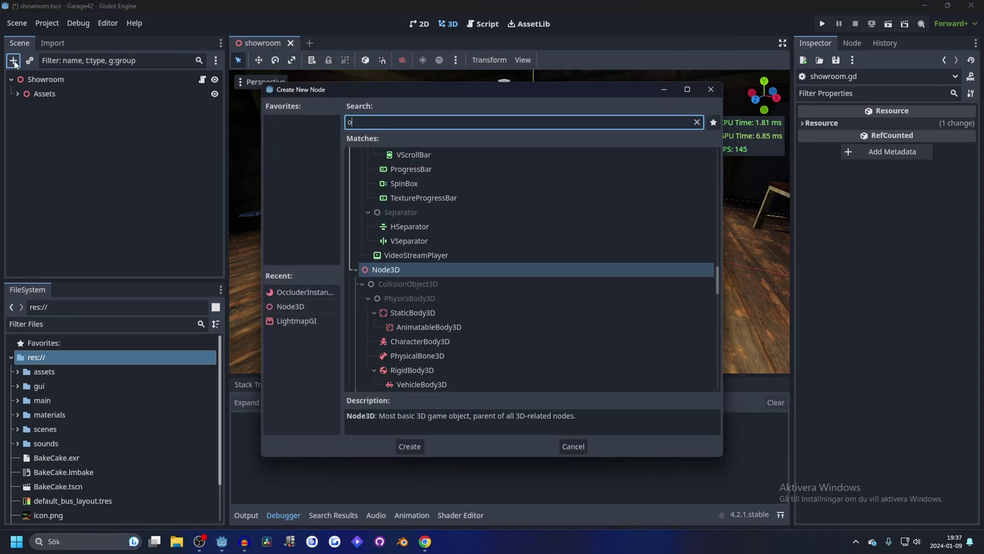
{"action": "type", "text": "cc"}
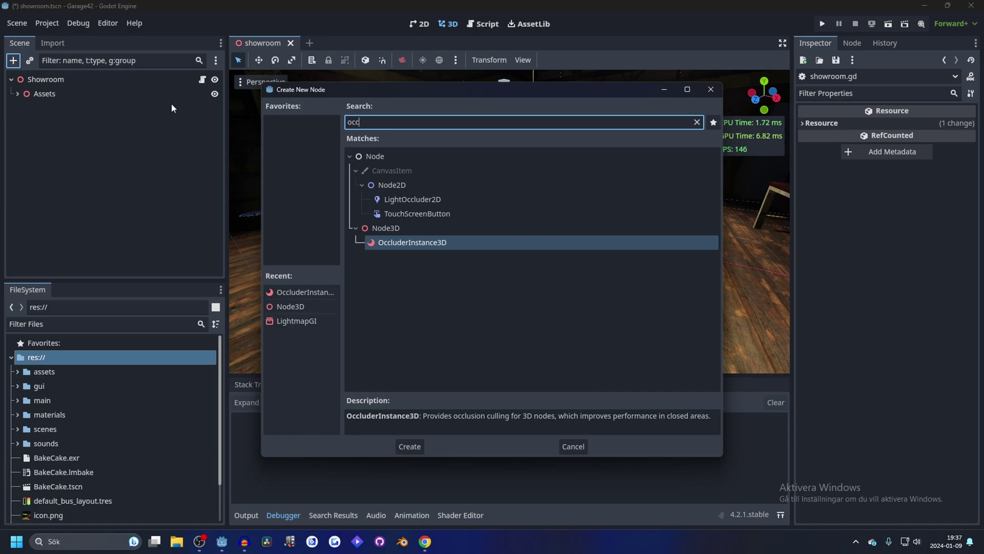
{"action": "left_click", "coordinate": [410, 447]}
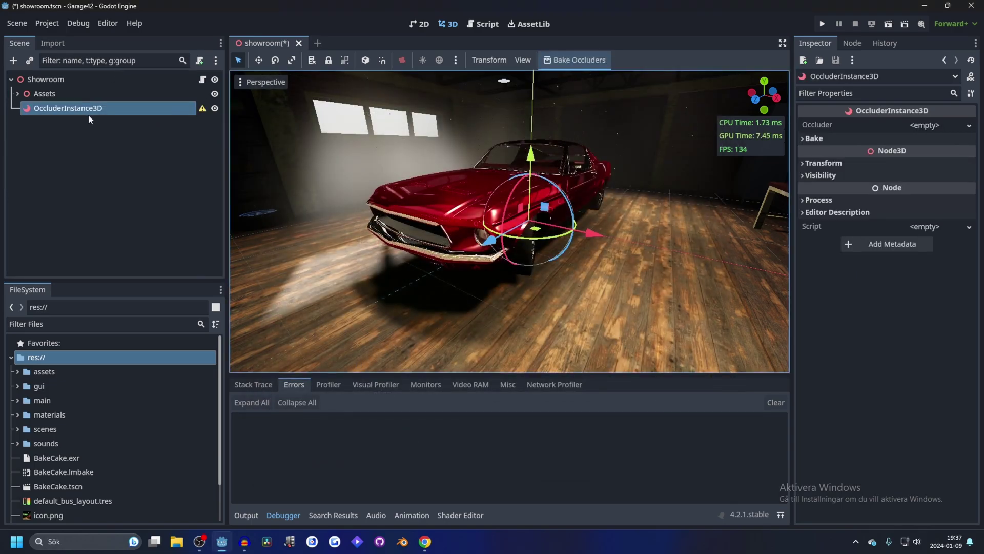
- Read the OccluderInstance3D configuration warning, then bake its occluders and save them as showroom.occ in res://scenes
{"action": "left_click", "coordinate": [202, 108]}
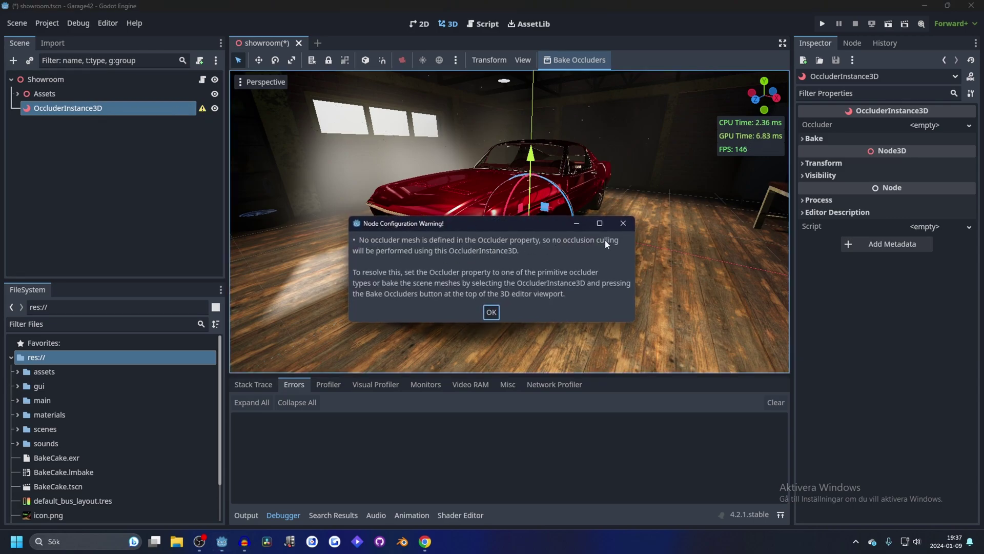
{"action": "left_click", "coordinate": [623, 224]}
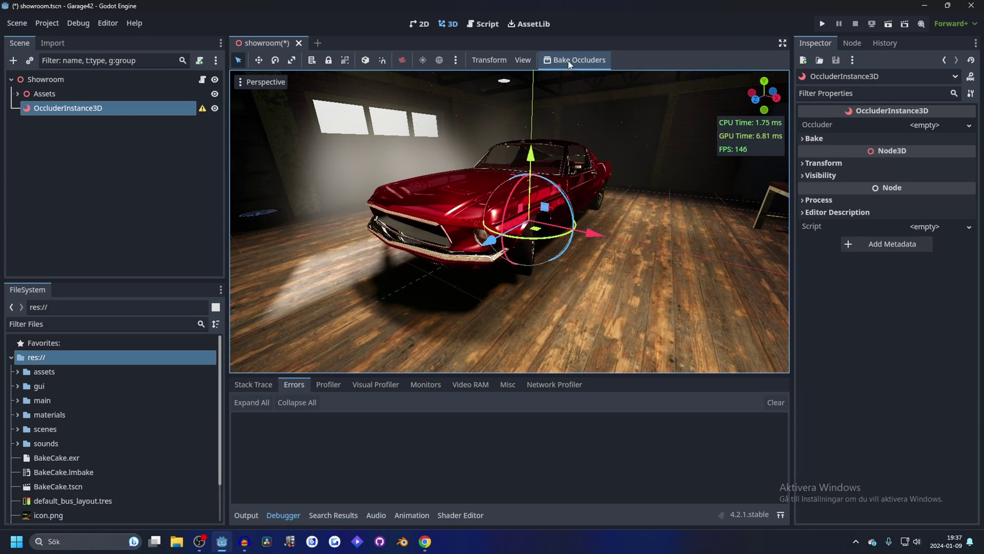
{"action": "left_click", "coordinate": [580, 58]}
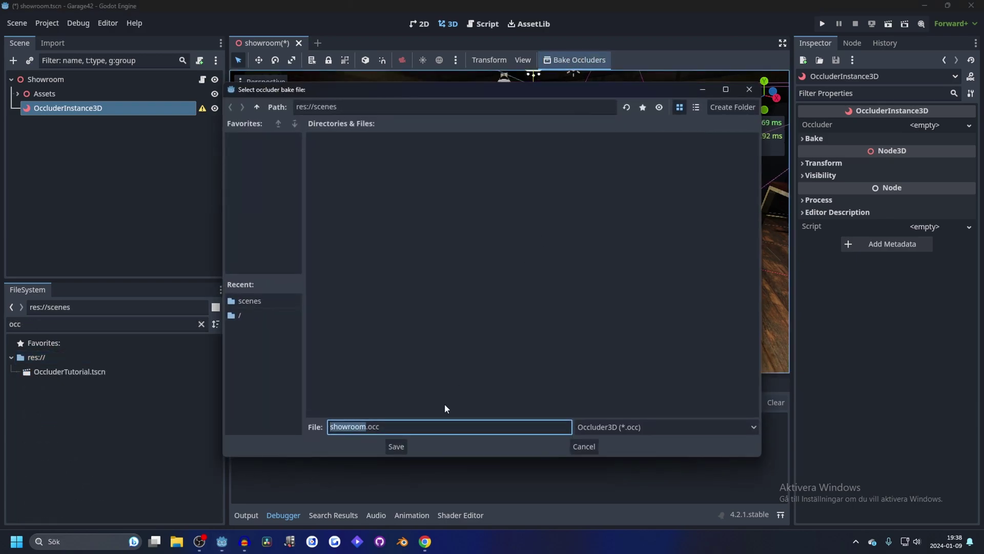
{"action": "left_click", "coordinate": [396, 446]}
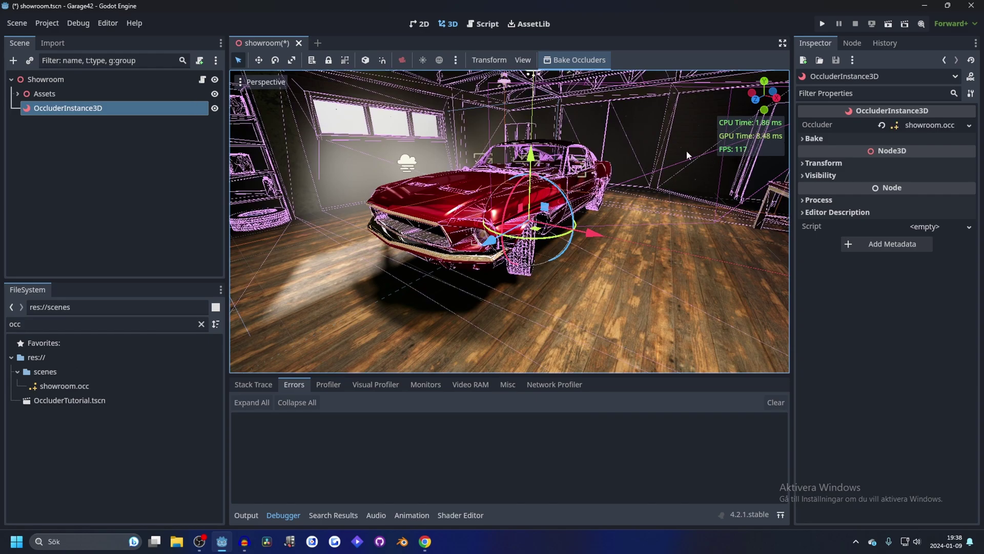
- Inspect the baked occluder outlines around the car and hide the gizmos in the 3D viewport
{"action": "middle_click_drag", "start_coordinate": [604, 158], "coordinate": [569, 153]}
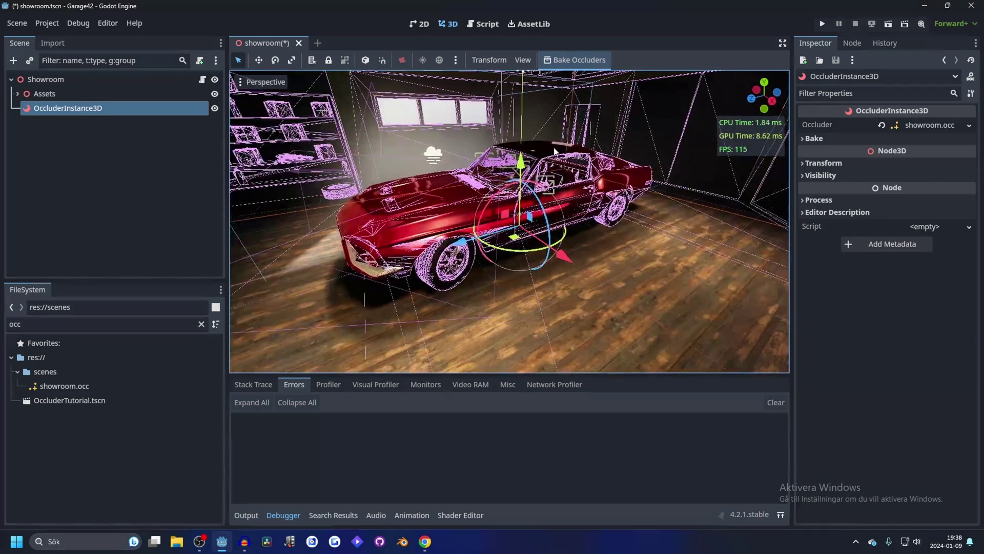
{"action": "scroll", "coordinate": [576, 145], "scroll_direction": "down", "scroll_amount": 6}
{"action": "scroll", "coordinate": [578, 143], "scroll_direction": "up", "scroll_amount": 3}
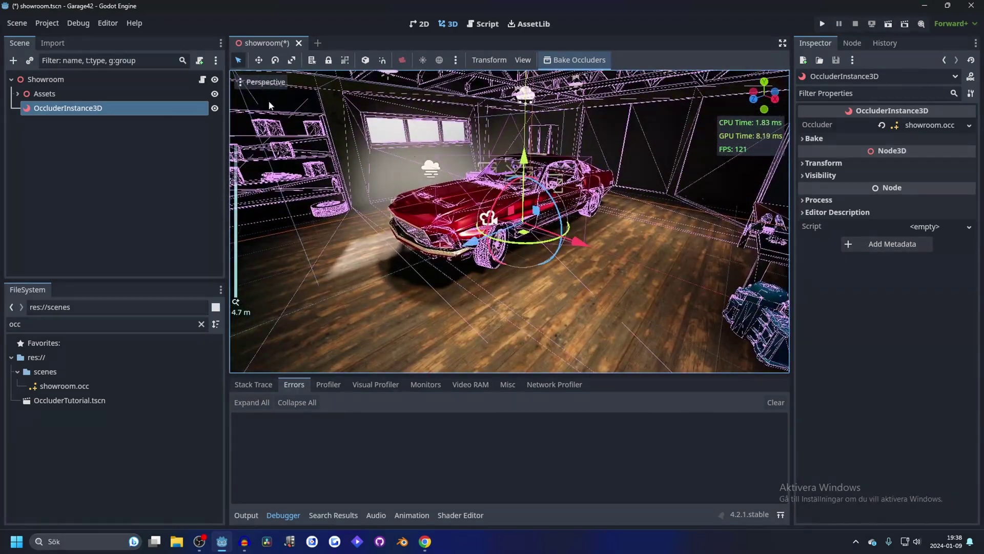
{"action": "left_click", "coordinate": [265, 83]}
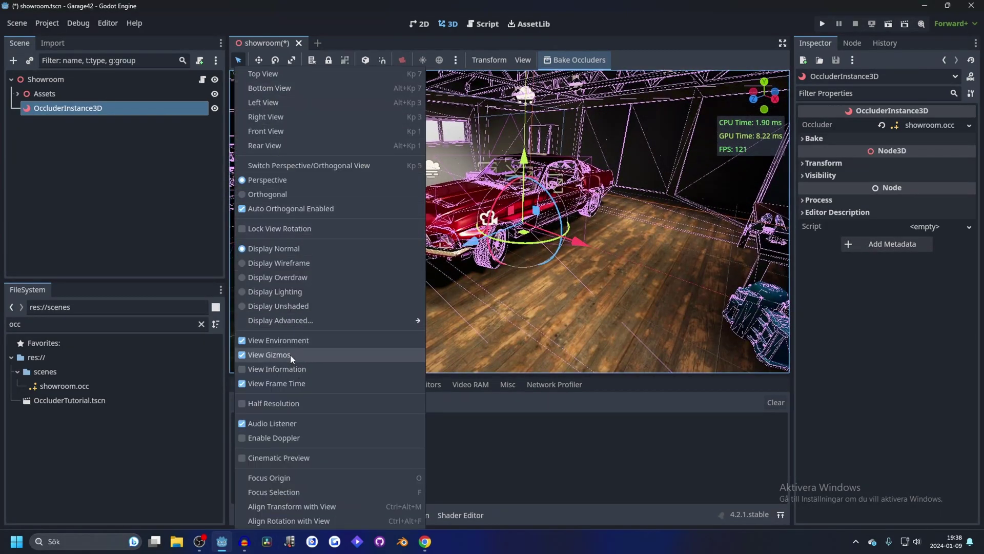
{"action": "left_click", "coordinate": [289, 355]}
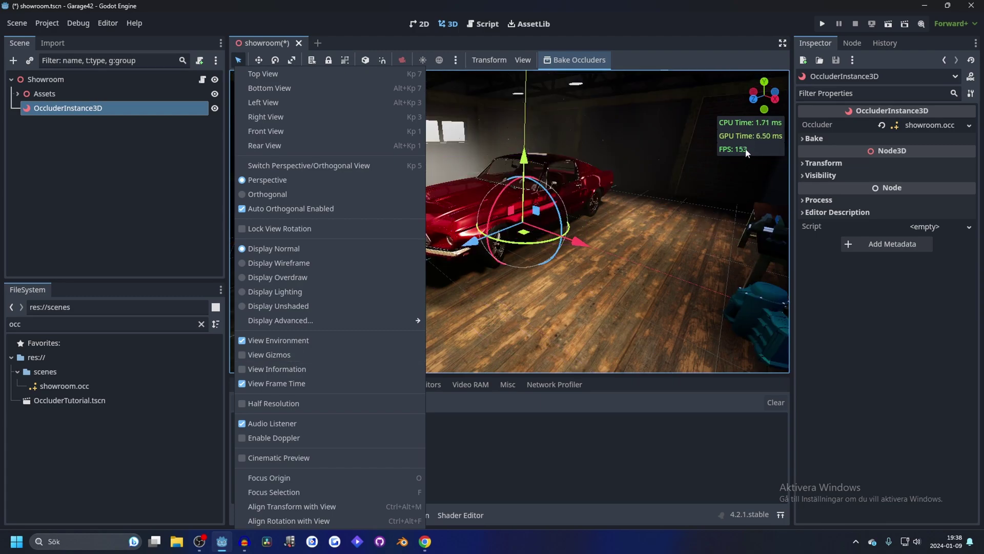
{"action": "left_click", "coordinate": [820, 289]}
- Examine the frame rate and the visible geometry from close to, inside and behind the car
{"action": "scroll", "coordinate": [738, 162], "scroll_direction": "up", "scroll_amount": 6}
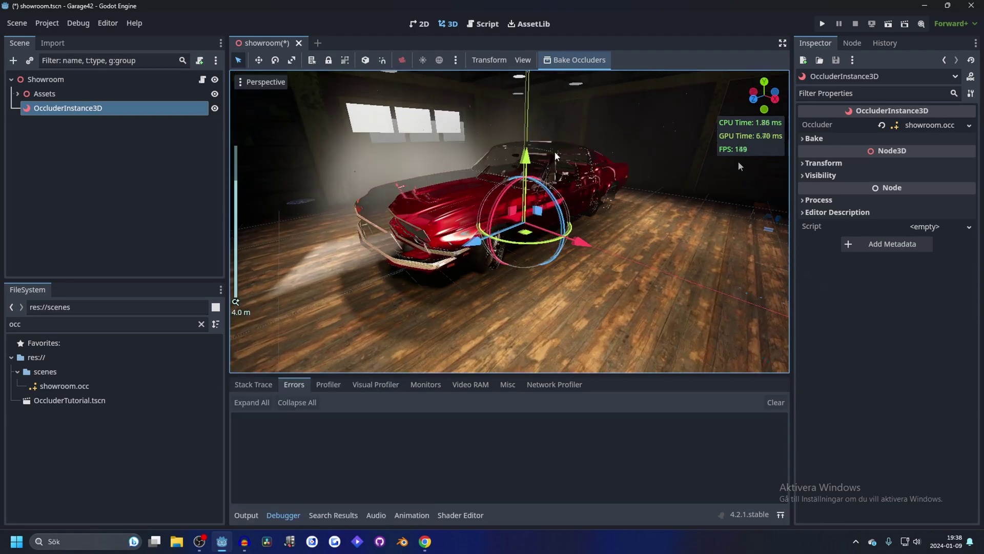
{"action": "middle_click_drag", "start_coordinate": [742, 157], "coordinate": [578, 169]}
{"action": "scroll", "coordinate": [577, 148], "scroll_direction": "up", "scroll_amount": 2}
{"action": "scroll", "coordinate": [450, 145], "scroll_direction": "up", "scroll_amount": 1}
{"action": "scroll", "coordinate": [516, 174], "scroll_direction": "up", "scroll_amount": 3}
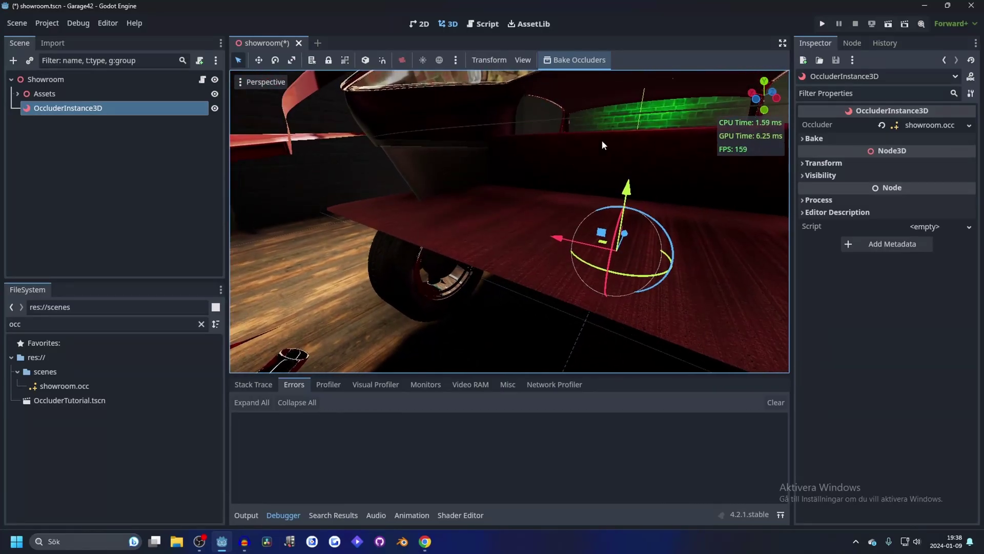
{"action": "middle_click_drag", "start_coordinate": [588, 116], "coordinate": [630, 106]}
{"action": "scroll", "coordinate": [557, 114], "scroll_direction": "down", "scroll_amount": 10}
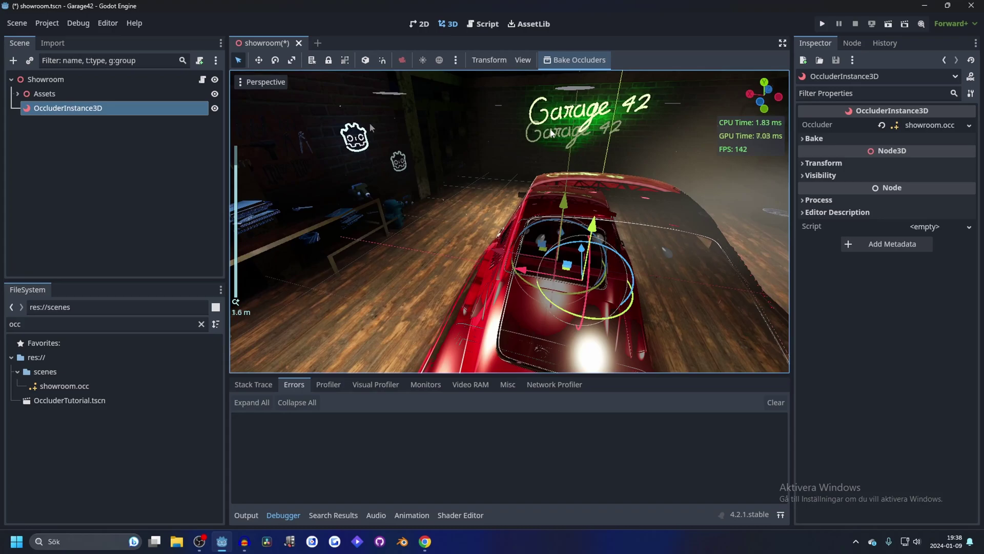
- Inspect the car and garage in overdraw display from inside and outside, and return the viewport to normal display
{"action": "left_click", "coordinate": [256, 81]}
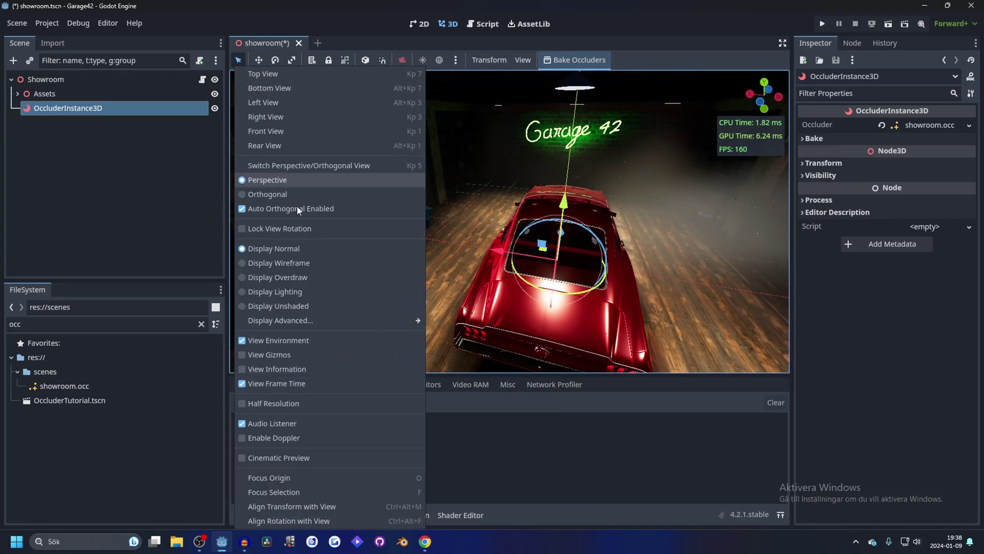
{"action": "left_click", "coordinate": [306, 277]}
{"action": "left_click", "coordinate": [561, 211]}
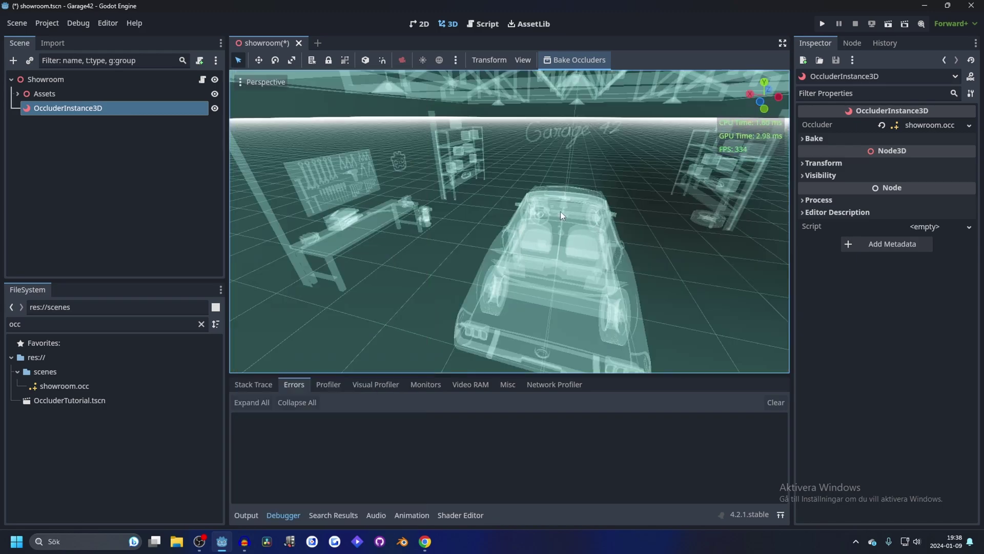
{"action": "middle_click_drag", "start_coordinate": [584, 221], "coordinate": [573, 193]}
{"action": "middle_click_drag", "start_coordinate": [616, 257], "coordinate": [577, 183]}
{"action": "scroll", "coordinate": [577, 182], "scroll_direction": "up", "scroll_amount": 5}
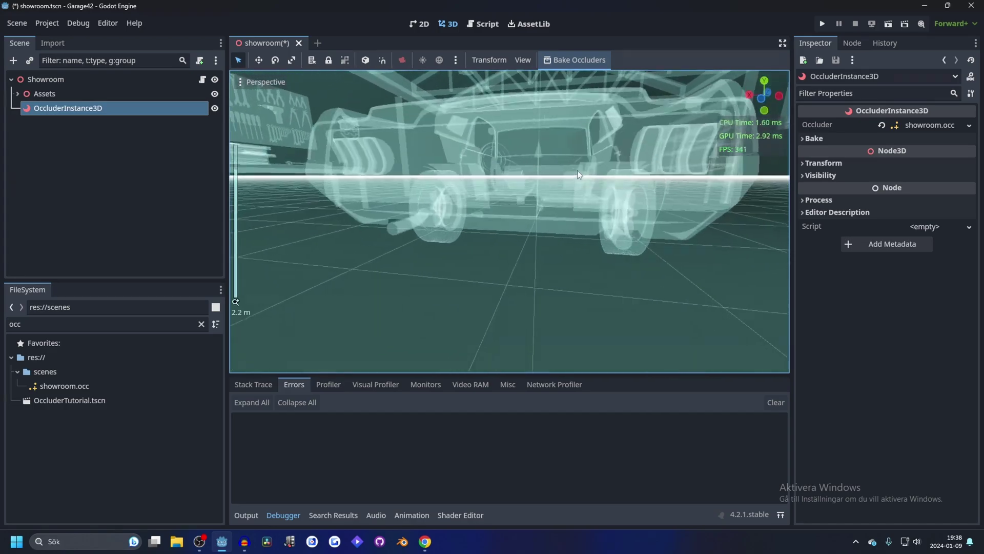
{"action": "middle_click_drag", "start_coordinate": [565, 146], "coordinate": [529, 159]}
{"action": "scroll", "coordinate": [548, 147], "scroll_direction": "down", "scroll_amount": 3}
{"action": "scroll", "coordinate": [529, 160], "scroll_direction": "down", "scroll_amount": 2}
{"action": "scroll", "coordinate": [530, 155], "scroll_direction": "down", "scroll_amount": 10}
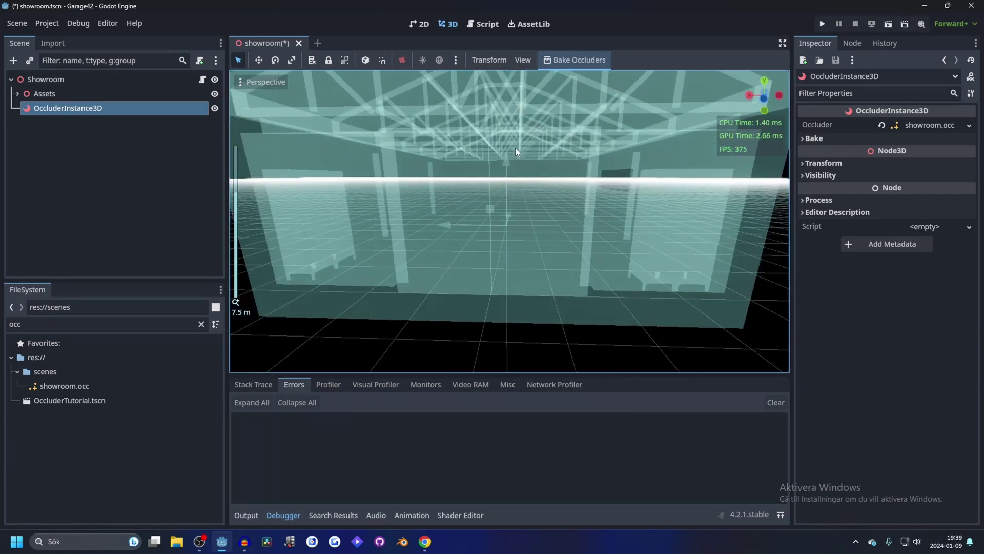
{"action": "middle_click_drag", "start_coordinate": [467, 148], "coordinate": [489, 152]}
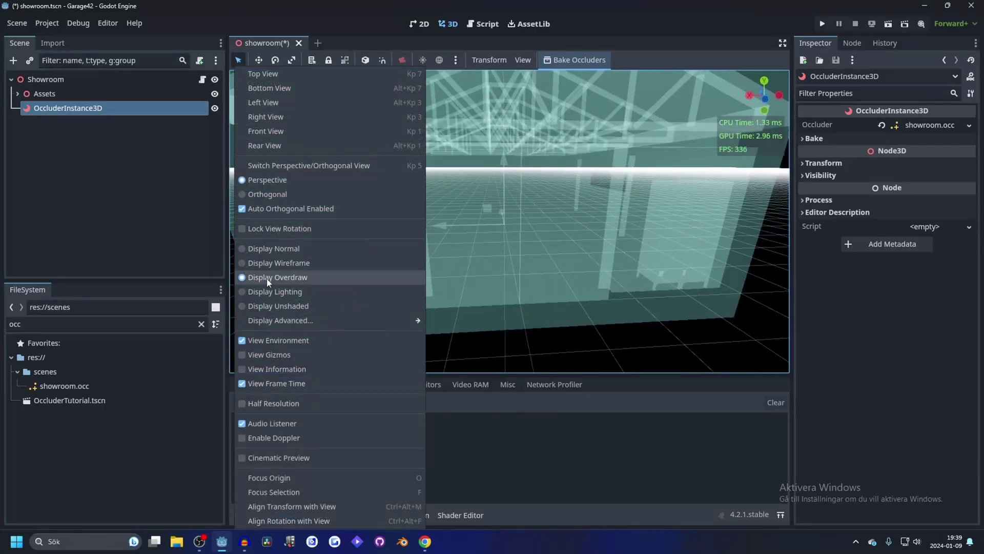
{"action": "left_click", "coordinate": [284, 248]}
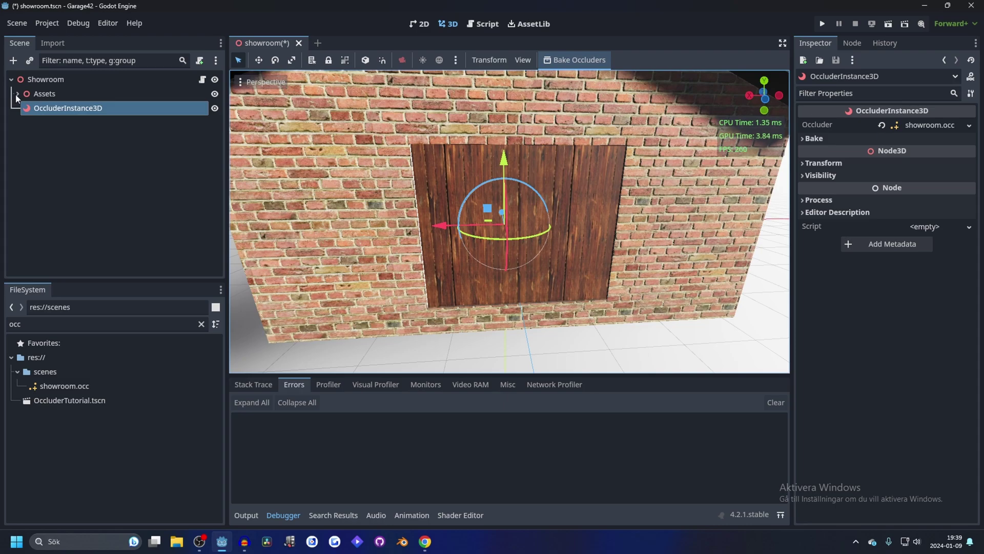
- Select the WorldEnvironment node under Assets, adjust its environment effect settings, and collapse Assets again
{"action": "left_click", "coordinate": [18, 94]}
{"action": "left_click", "coordinate": [66, 123]}
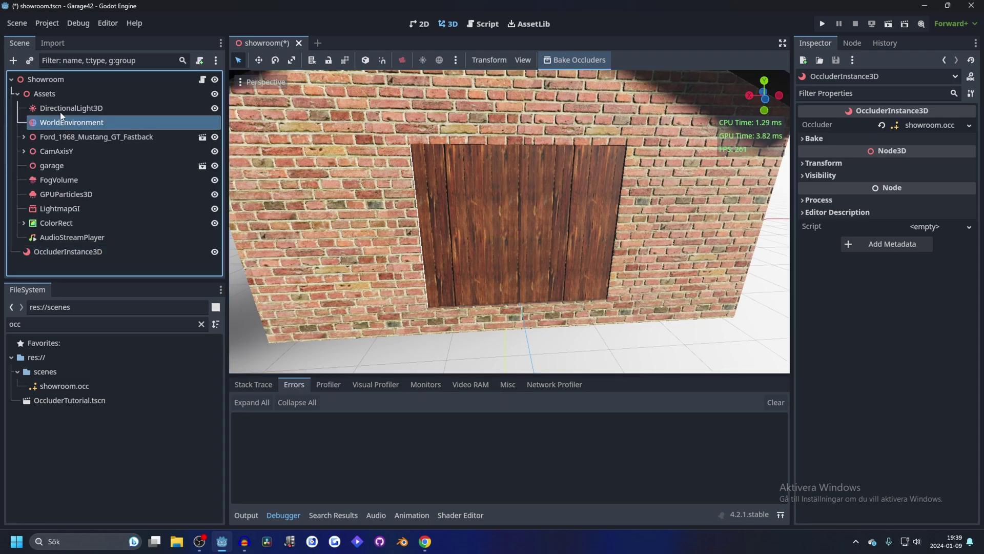
{"action": "scroll", "coordinate": [834, 294], "scroll_direction": "down", "scroll_amount": 3}
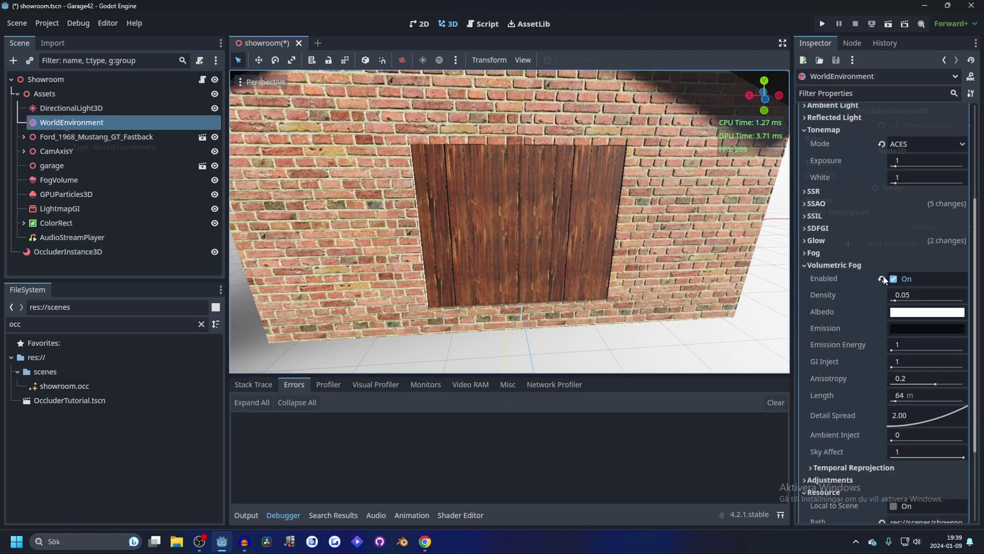
{"action": "left_click", "coordinate": [834, 290]}
{"action": "left_click", "coordinate": [825, 218]}
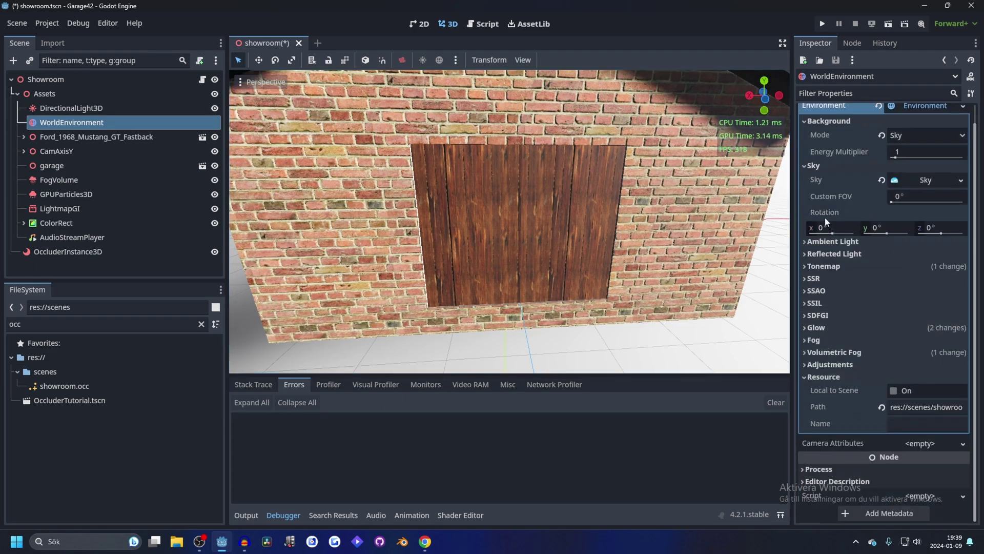
{"action": "left_click", "coordinate": [17, 93]}
- Compare the frame rate inside and outside the garage with the occluder active
{"action": "scroll", "coordinate": [516, 142], "scroll_direction": "up", "scroll_amount": 10}
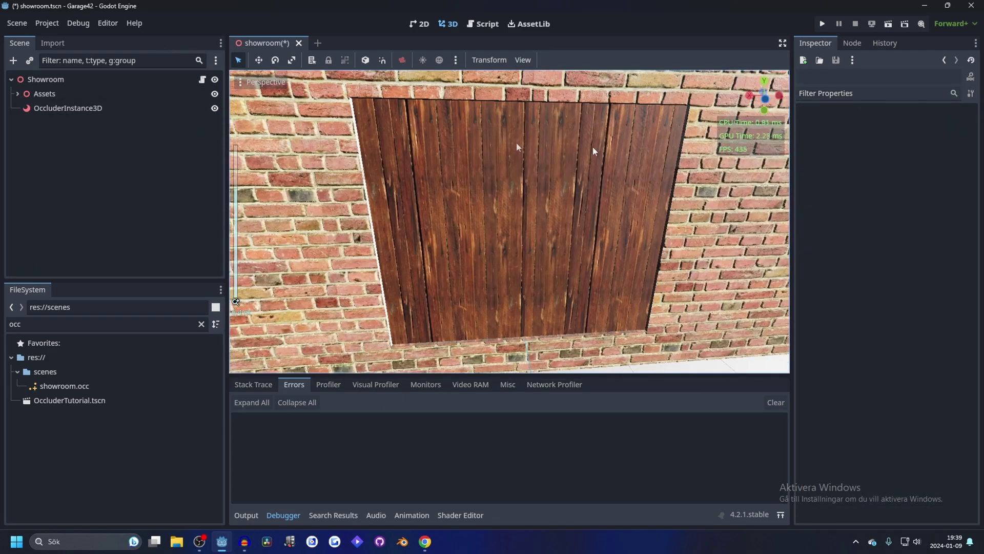
{"action": "scroll", "coordinate": [563, 178], "scroll_direction": "down", "scroll_amount": 2}
{"action": "middle_click_drag", "start_coordinate": [563, 177], "coordinate": [593, 180]}
{"action": "scroll", "coordinate": [585, 180], "scroll_direction": "down", "scroll_amount": 2}
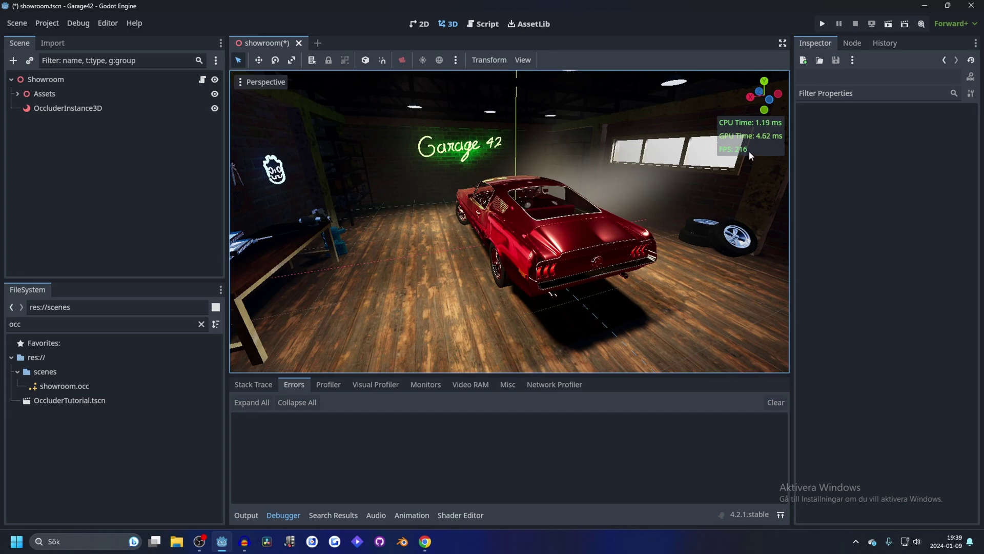
- Hide OccluderInstance3D and examine the frame rate around the car and outside the closed garage door
{"action": "left_click", "coordinate": [215, 109]}
{"action": "scroll", "coordinate": [570, 166], "scroll_direction": "down", "scroll_amount": 6}
{"action": "middle_click_drag", "start_coordinate": [536, 160], "coordinate": [480, 157]}
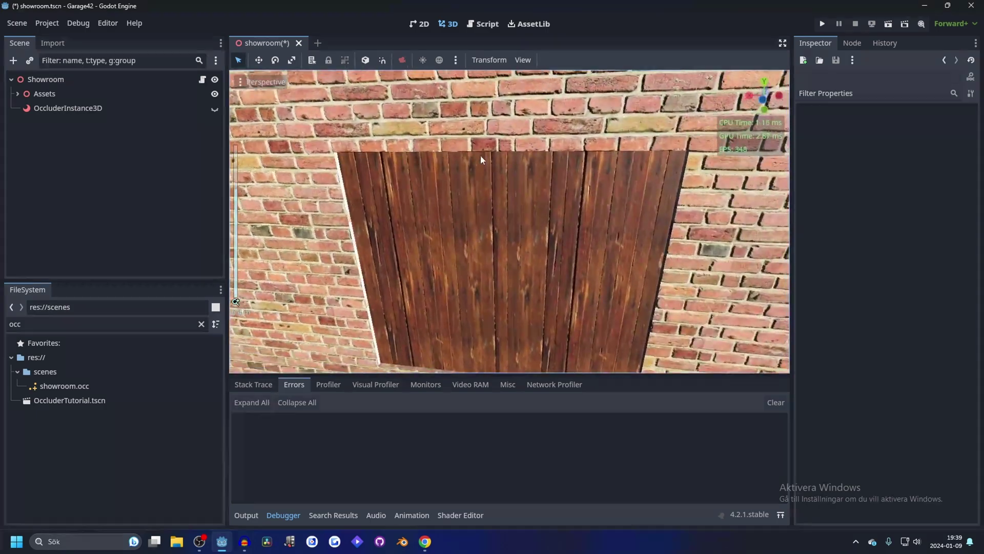
{"action": "scroll", "coordinate": [481, 155], "scroll_direction": "down", "scroll_amount": 4}
{"action": "scroll", "coordinate": [615, 152], "scroll_direction": "up", "scroll_amount": 8}
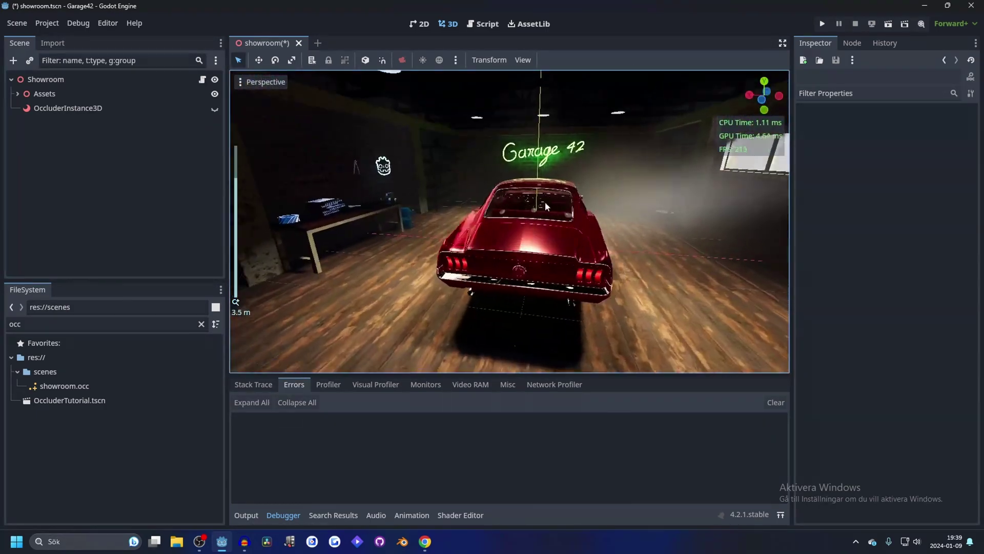
{"action": "middle_click_drag", "start_coordinate": [545, 207], "coordinate": [366, 193]}
{"action": "middle_click_drag", "start_coordinate": [621, 205], "coordinate": [502, 193]}
{"action": "scroll", "coordinate": [555, 267], "scroll_direction": "down", "scroll_amount": 4}
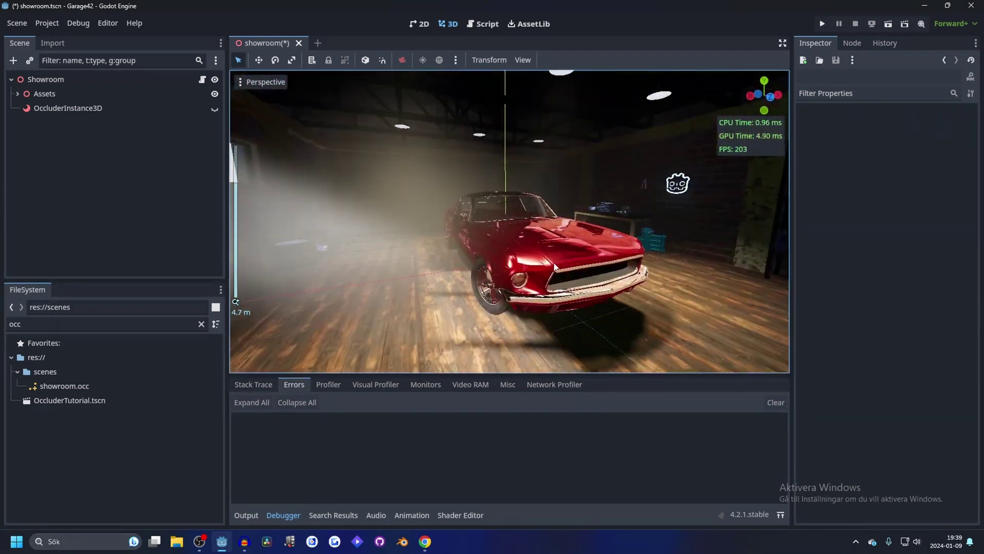
{"action": "middle_click_drag", "start_coordinate": [554, 267], "coordinate": [555, 214]}
{"action": "scroll", "coordinate": [462, 182], "scroll_direction": "up", "scroll_amount": 2}
{"action": "middle_click_drag", "start_coordinate": [480, 200], "coordinate": [491, 208]}
{"action": "scroll", "coordinate": [492, 208], "scroll_direction": "down", "scroll_amount": 5}
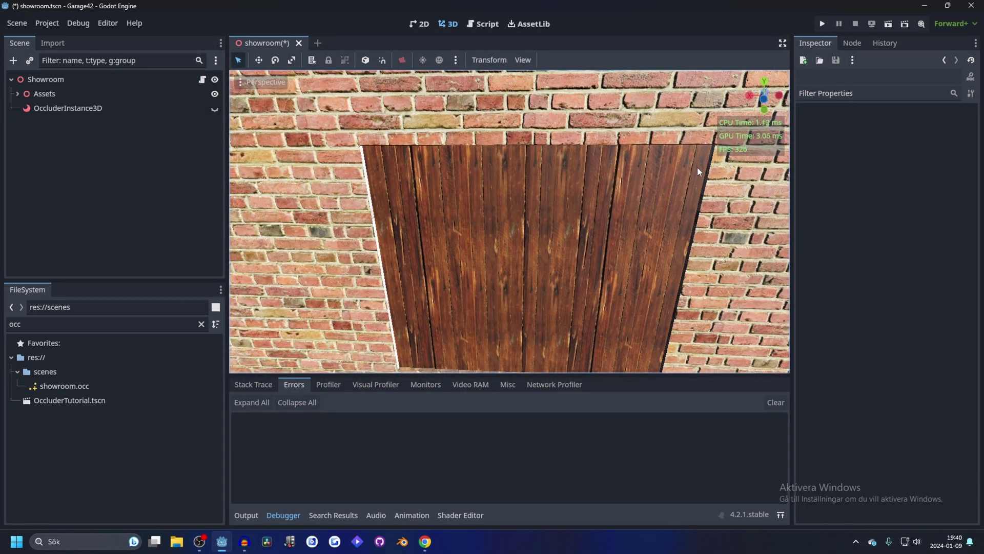
{"action": "scroll", "coordinate": [479, 179], "scroll_direction": "down", "scroll_amount": 5}
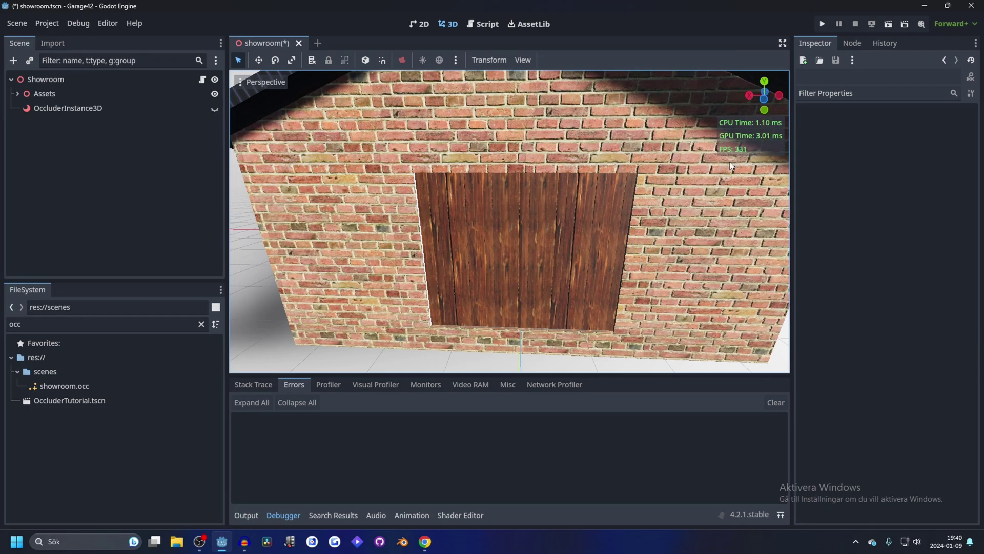
- Show OccluderInstance3D again and check the frame rate from outside the garage and around the car
{"action": "left_click", "coordinate": [215, 107]}
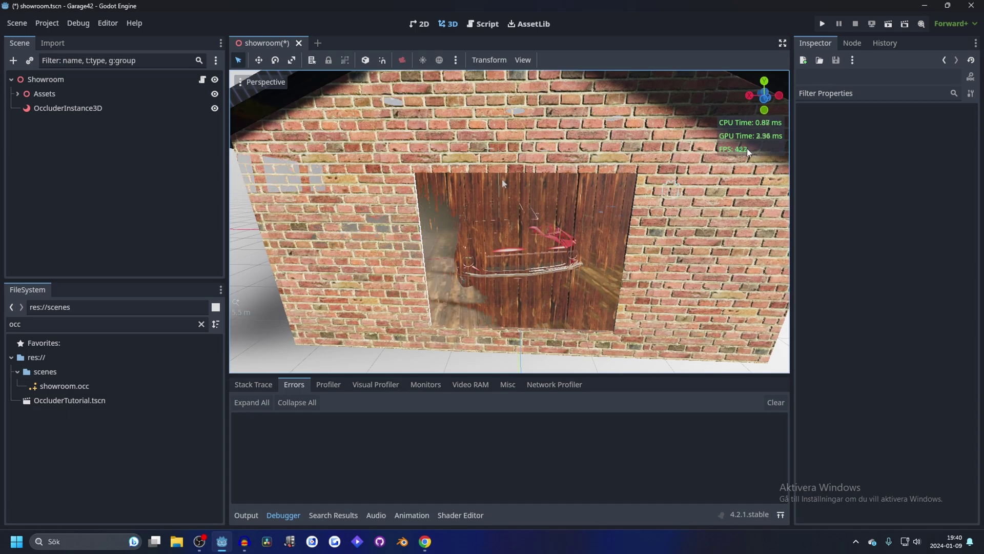
{"action": "middle_click_drag", "start_coordinate": [527, 180], "coordinate": [582, 191]}
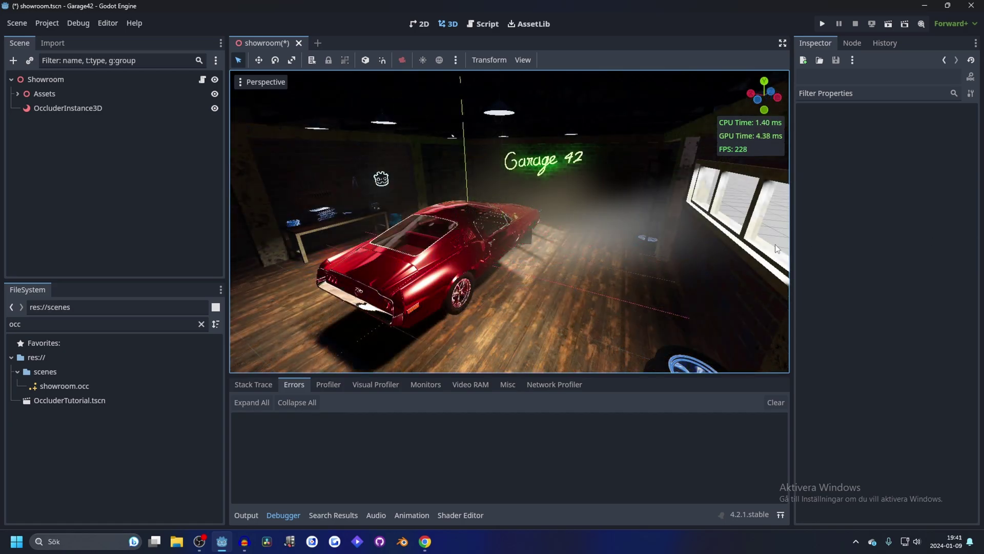
{"action": "scroll", "coordinate": [481, 178], "scroll_direction": "down", "scroll_amount": 4}
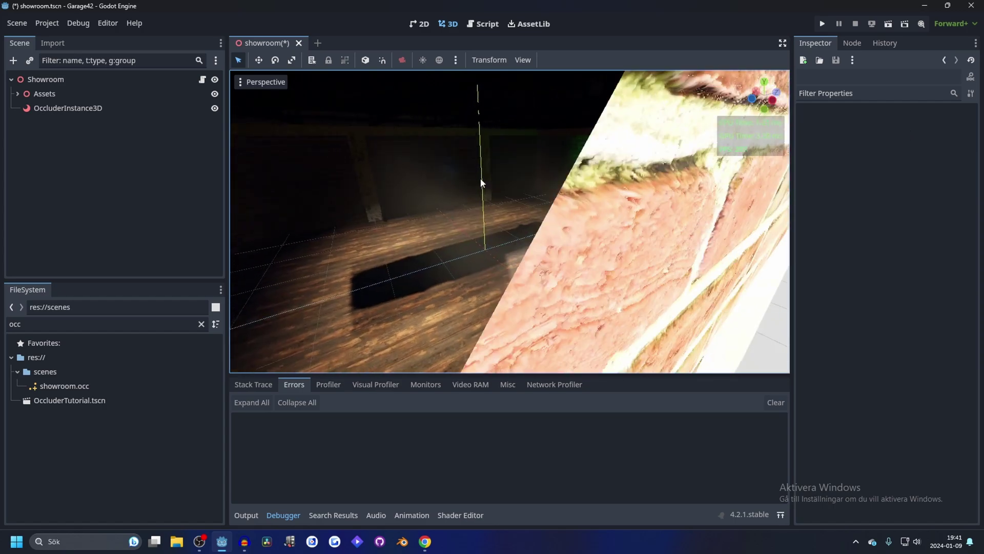
{"action": "scroll", "coordinate": [568, 171], "scroll_direction": "up", "scroll_amount": 5}
{"action": "scroll", "coordinate": [568, 172], "scroll_direction": "down", "scroll_amount": 1}
{"action": "middle_click_drag", "start_coordinate": [536, 182], "coordinate": [552, 177]}
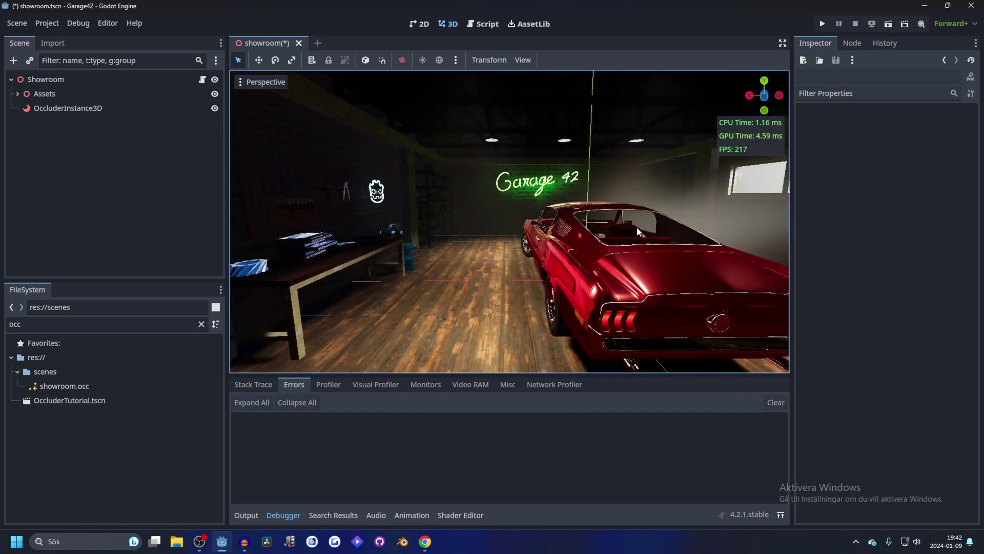
{"action": "middle_click_drag", "start_coordinate": [629, 232], "coordinate": [527, 232]}
{"action": "scroll", "coordinate": [527, 228], "scroll_direction": "down", "scroll_amount": 2}
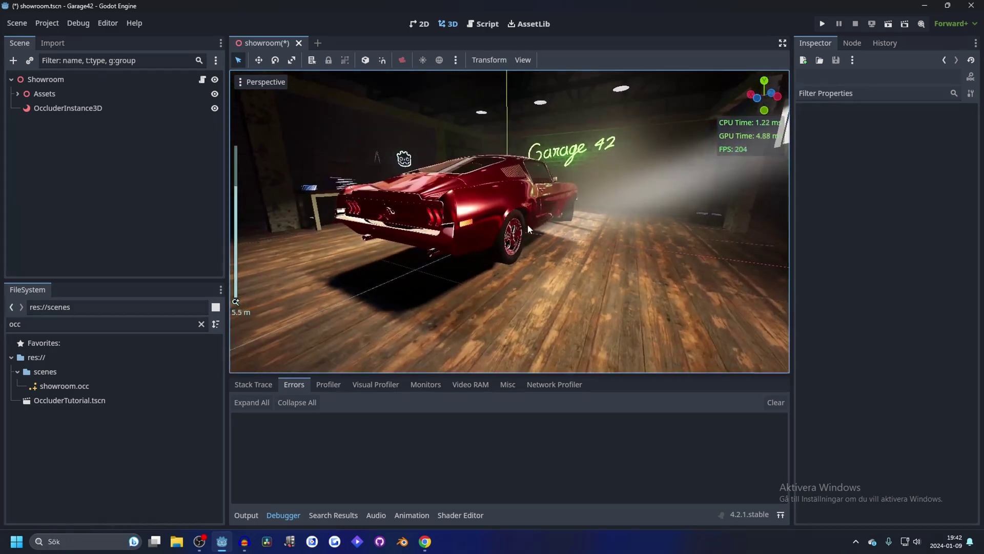